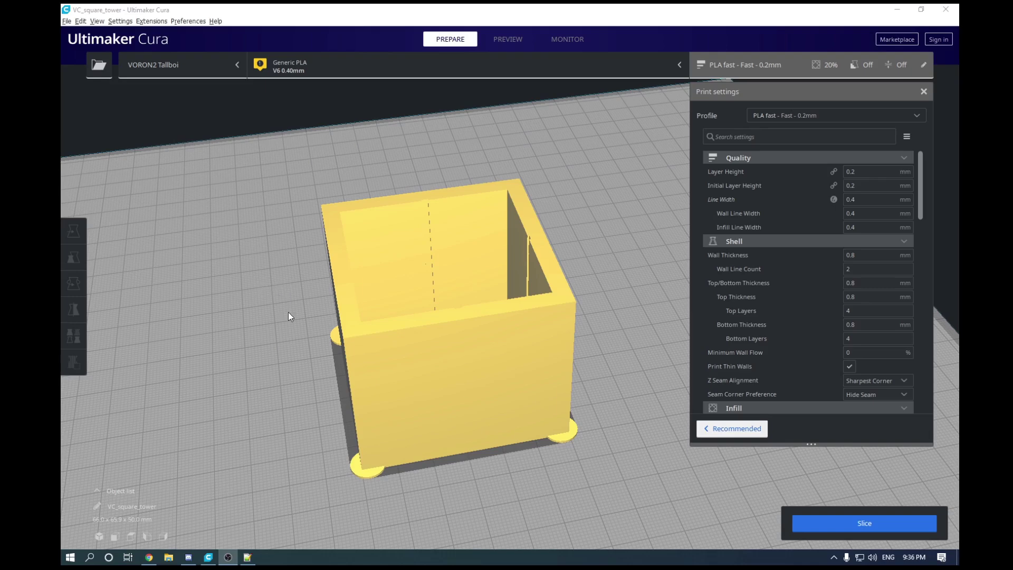
{"action": "right_click_drag", "start_coordinate": [288, 316], "coordinate": [290, 337]}
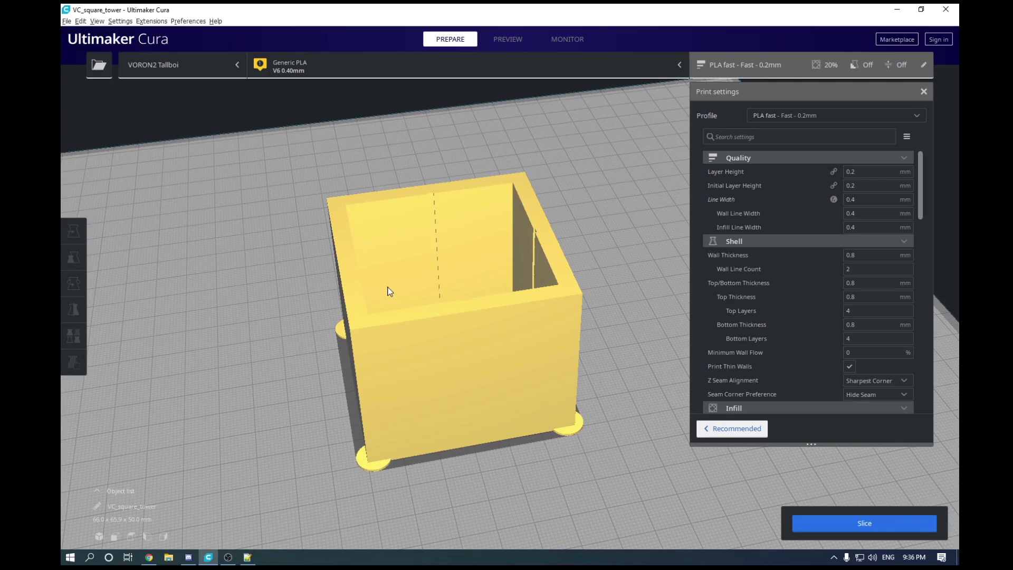
{"action": "right_click_drag", "start_coordinate": [618, 308], "coordinate": [508, 217]}
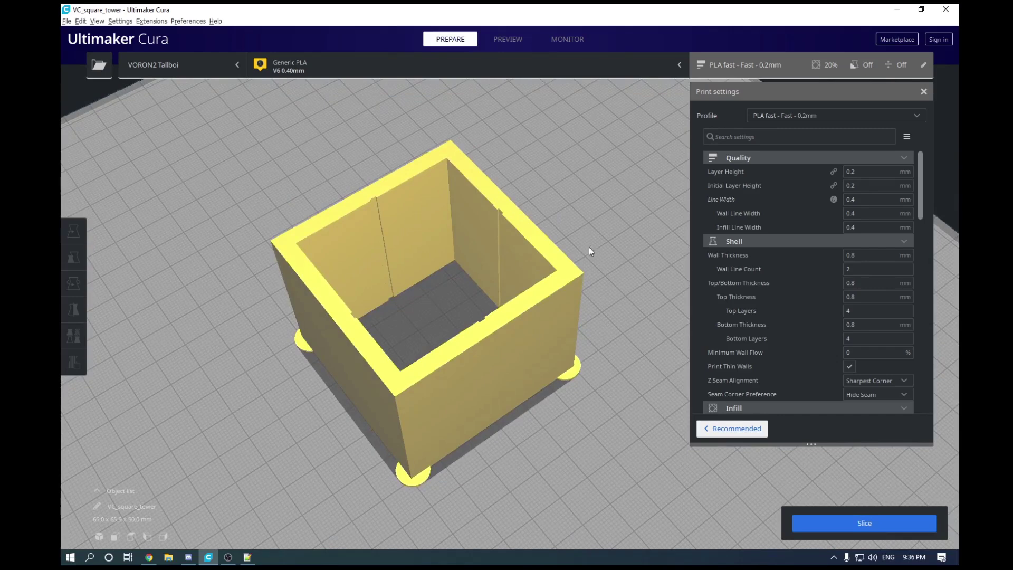
{"action": "right_click_drag", "start_coordinate": [588, 247], "coordinate": [528, 239]}
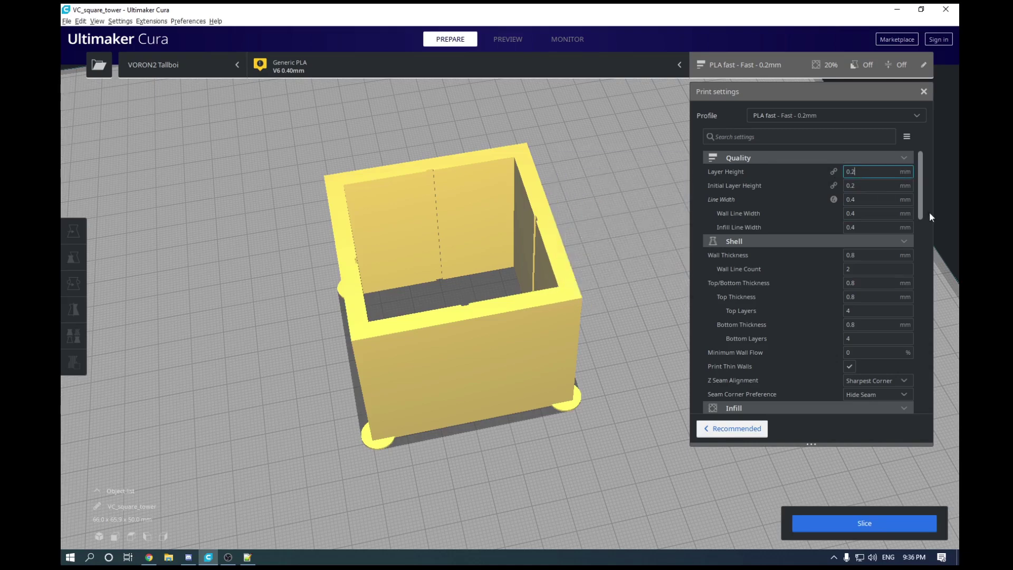
Step: Set the layer height to 0.3 mm and the infill density to 0%
{"action": "key", "text": "BackSpace"}
{"action": "type", "text": "3"}
{"action": "scroll", "coordinate": [840, 248], "scroll_direction": "down", "scroll_amount": 3}
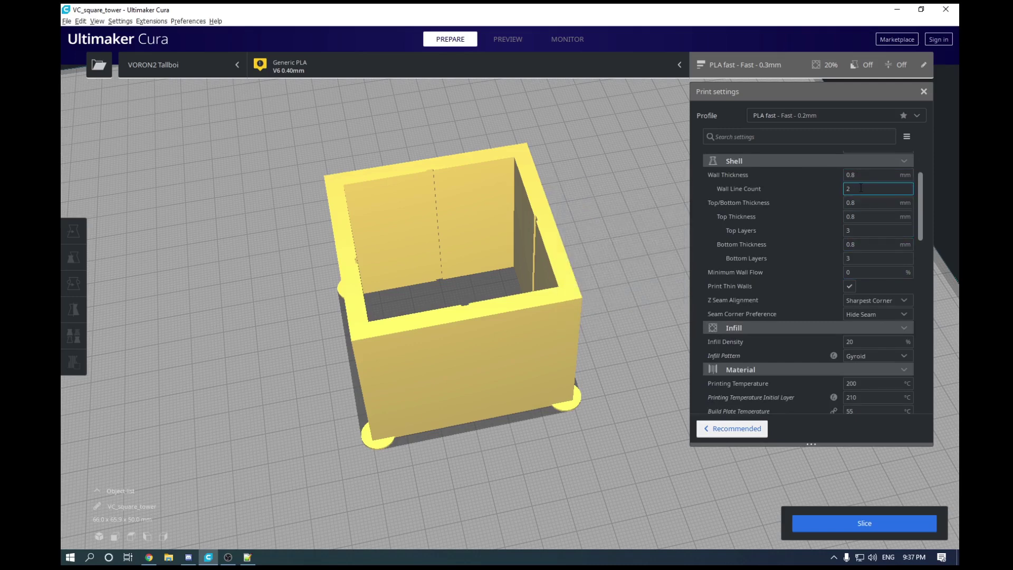
{"action": "scroll", "coordinate": [873, 261], "scroll_direction": "down", "scroll_amount": 3}
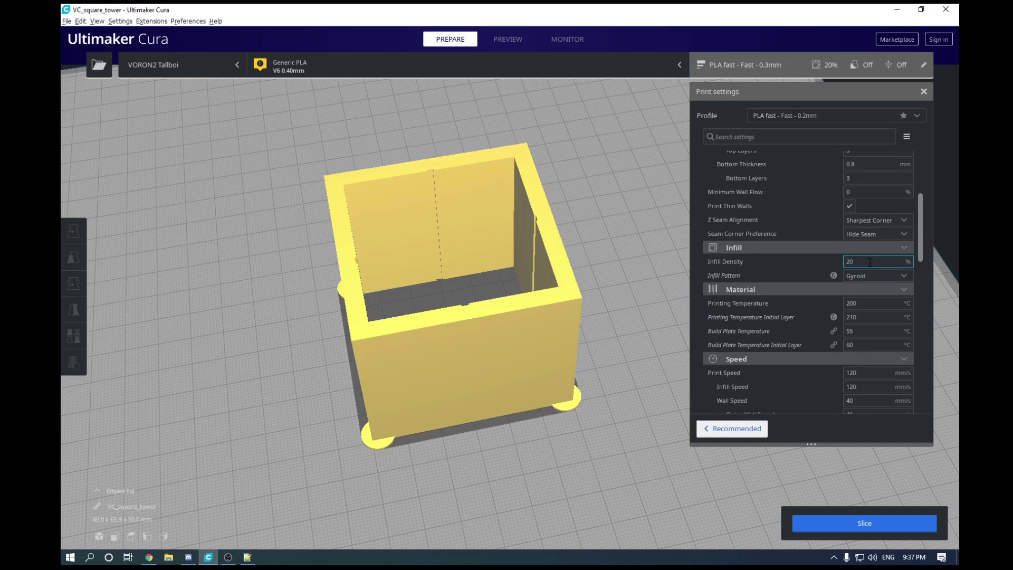
{"action": "double_click", "coordinate": [870, 262]}
{"action": "type", "text": "10"}
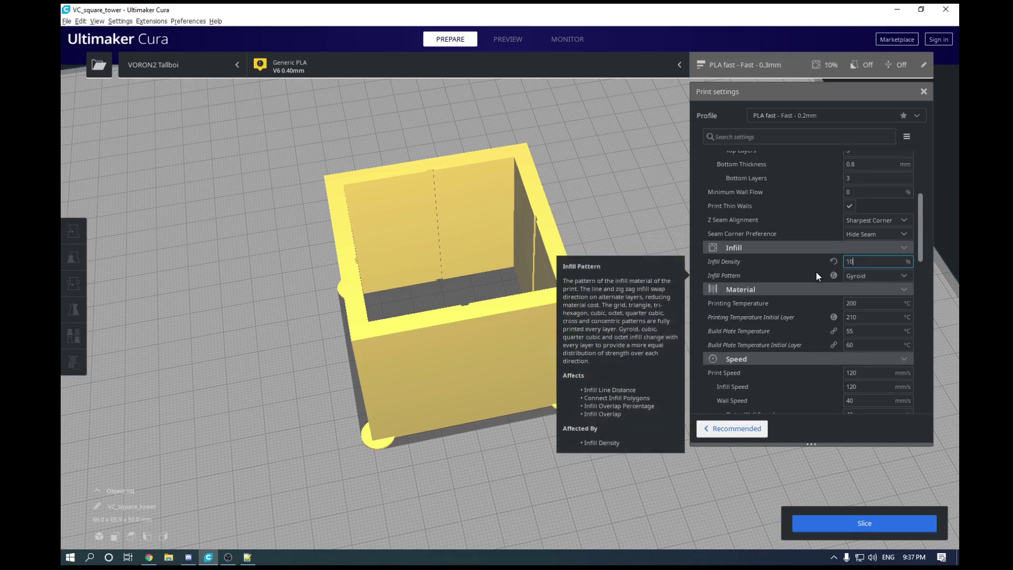
{"action": "key", "text": "BackSpace"}
{"action": "key", "text": "BackSpace"}
{"action": "type", "text": "0"}
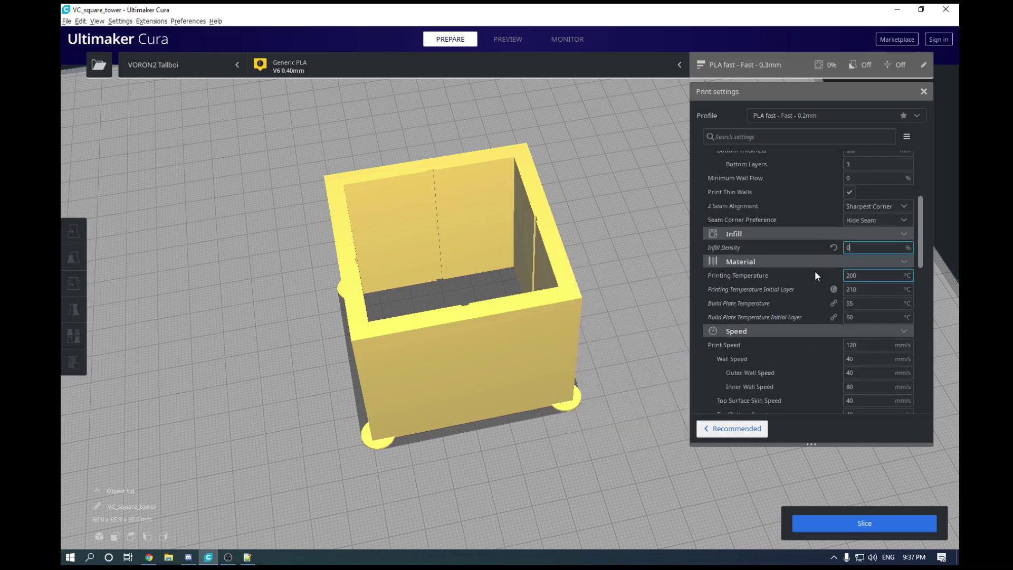
Step: Set the print speed, wall speed, outer wall speed and inner wall speed all to 100 mm/s
{"action": "scroll", "coordinate": [863, 289], "scroll_direction": "down", "scroll_amount": 2}
{"action": "double_click", "coordinate": [859, 304]}
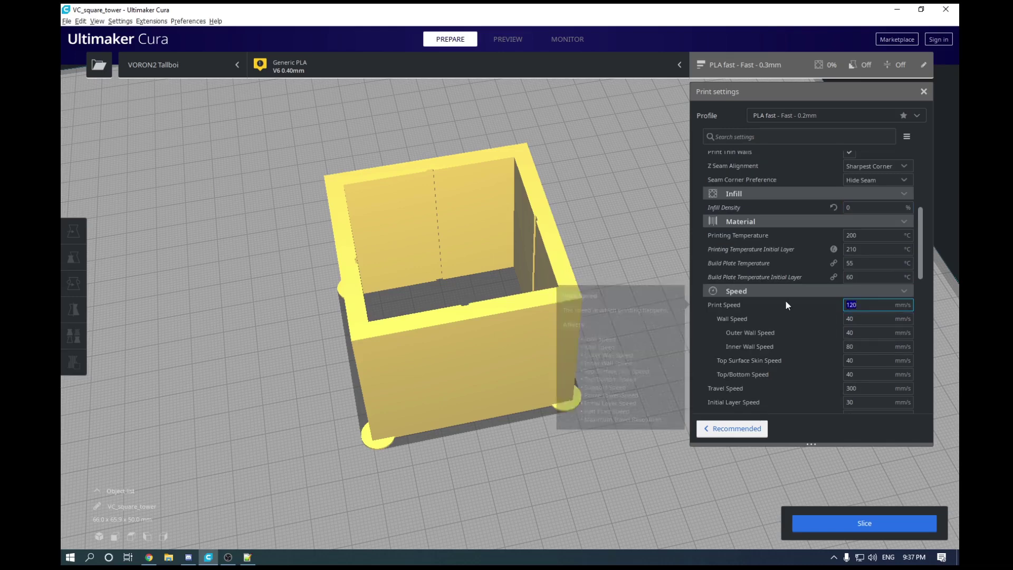
{"action": "type", "text": "100"}
{"action": "key", "text": "Tab"}
{"action": "type", "text": "100"}
{"action": "key", "text": "Tab"}
{"action": "type", "text": "100"}
{"action": "key", "text": "Tab"}
{"action": "type", "text": "100"}
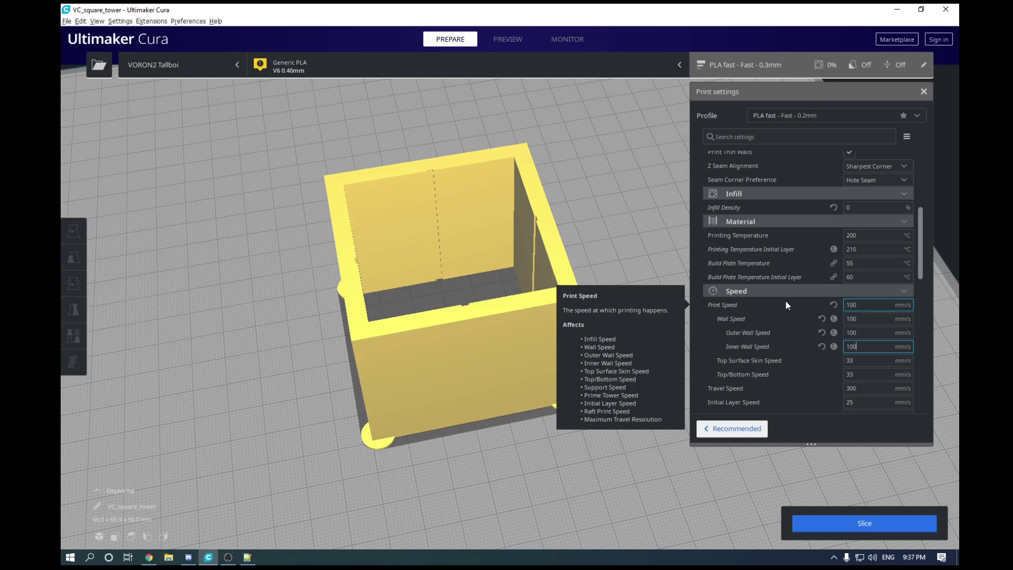
Step: Set the top surface skin and top/bottom speeds to 100 mm/s and the travel speed to 300 mm/s
{"action": "key", "text": "Tab"}
{"action": "type", "text": "100"}
{"action": "key", "text": "Tab"}
{"action": "type", "text": "100"}
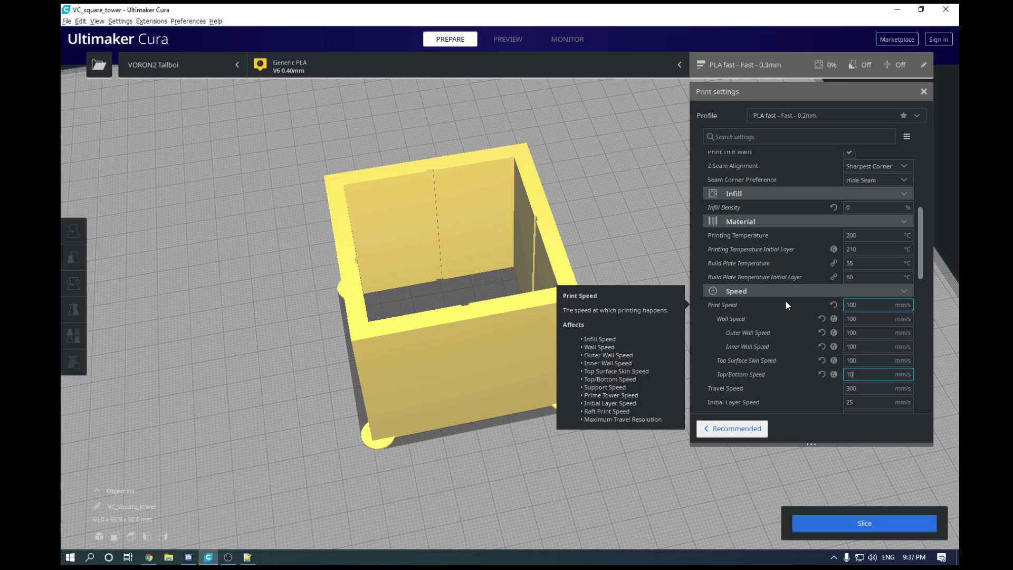
{"action": "key", "text": "Tab"}
{"action": "type", "text": "300"}
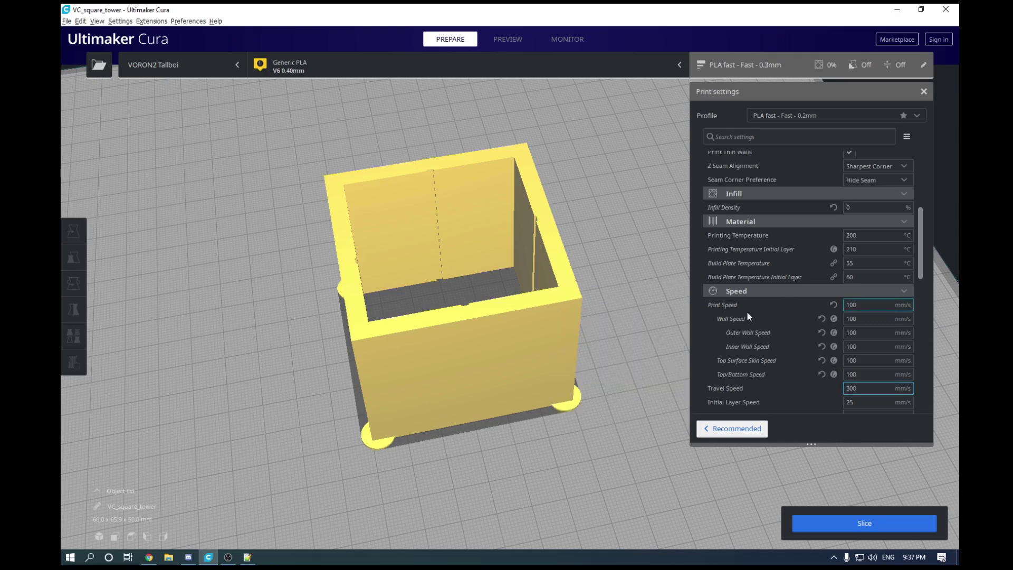
{"action": "scroll", "coordinate": [746, 311], "scroll_direction": "down", "scroll_amount": 3}
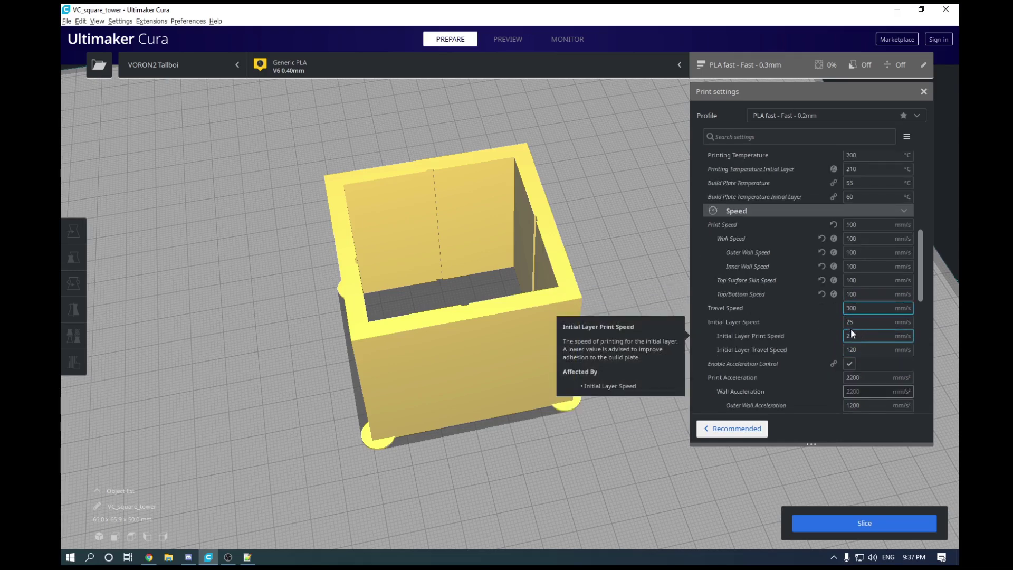
{"action": "scroll", "coordinate": [865, 319], "scroll_direction": "down", "scroll_amount": 3}
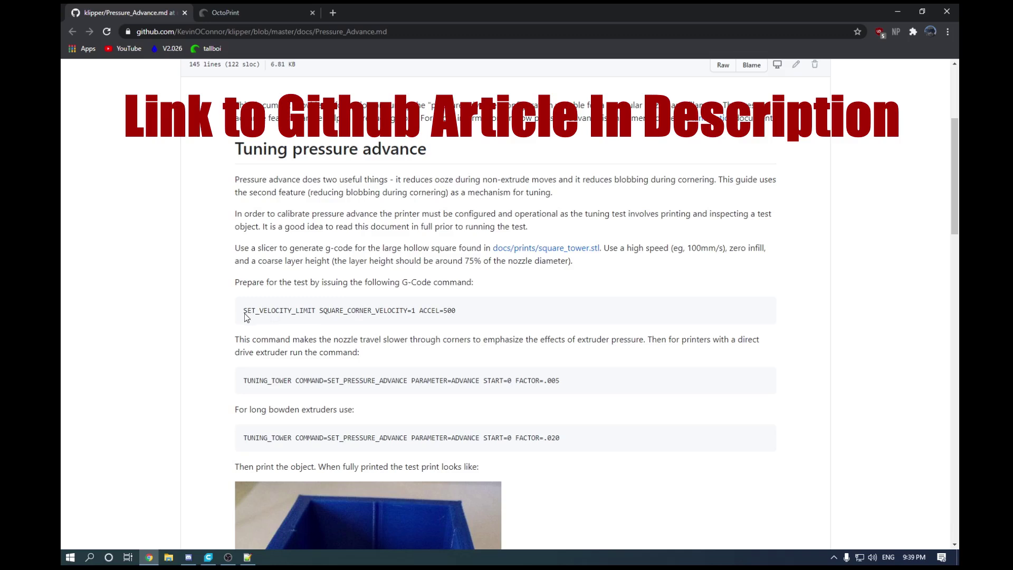
Step: Copy the full command SET_VELOCITY_LIMIT SQUARE_CORNER_VELOCITY=1 ACCEL=500 from the Klipper pressure advance guide
{"action": "left_click_drag", "start_coordinate": [246, 311], "coordinate": [488, 312]}
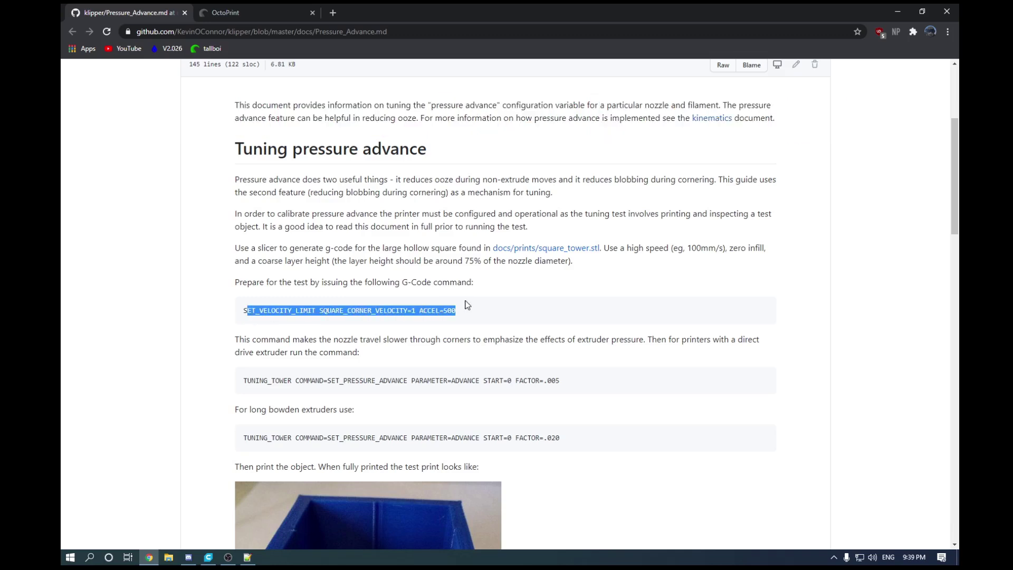
{"action": "right_click", "coordinate": [446, 311]}
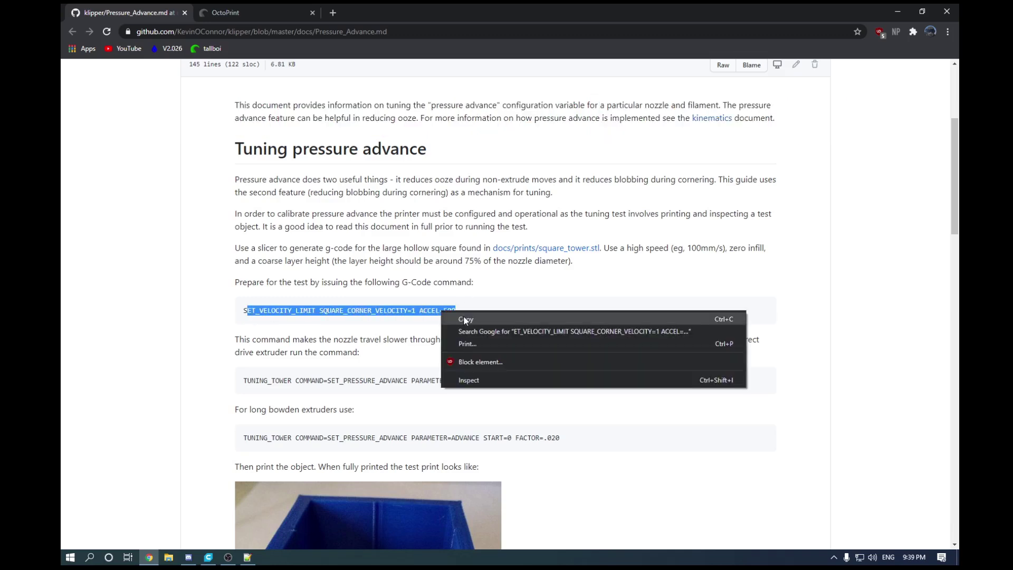
{"action": "left_click", "coordinate": [464, 318]}
{"action": "left_click_drag", "start_coordinate": [462, 315], "coordinate": [247, 312]}
{"action": "right_click", "coordinate": [253, 313]}
{"action": "left_click", "coordinate": [282, 322]}
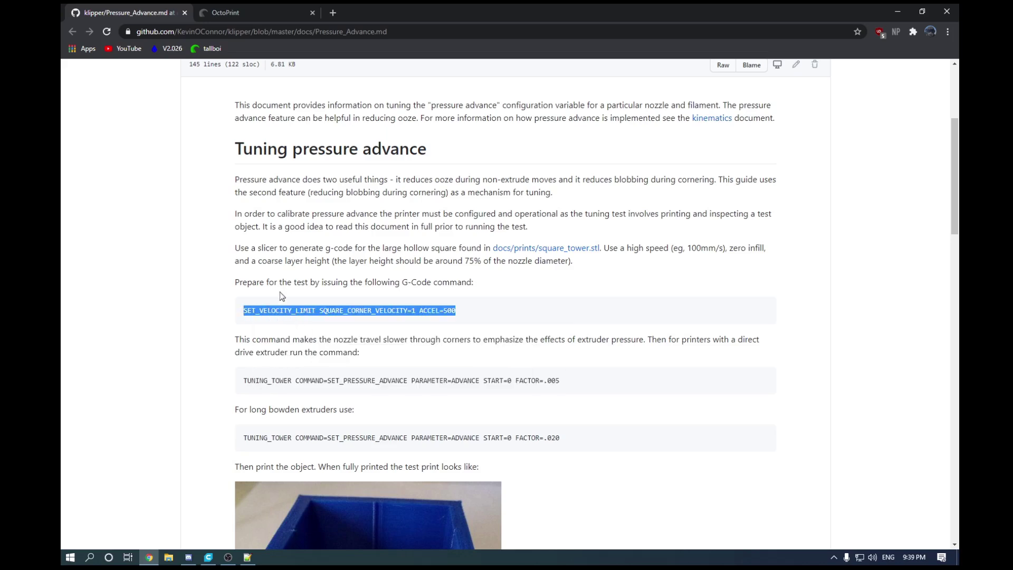
Step: Switch to OctoPrint and send SET_VELOCITY_LIMIT SQUARE_CORNER_VELOCITY=1 ACCEL=500 to the printer through its terminal
{"action": "left_click", "coordinate": [279, 15]}
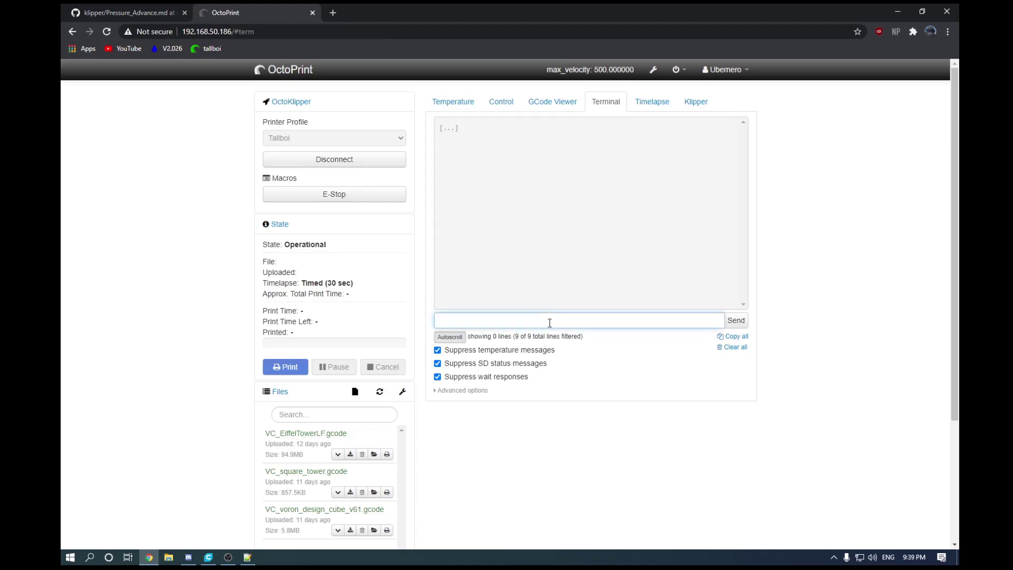
{"action": "key", "text": "ctrl+v"}
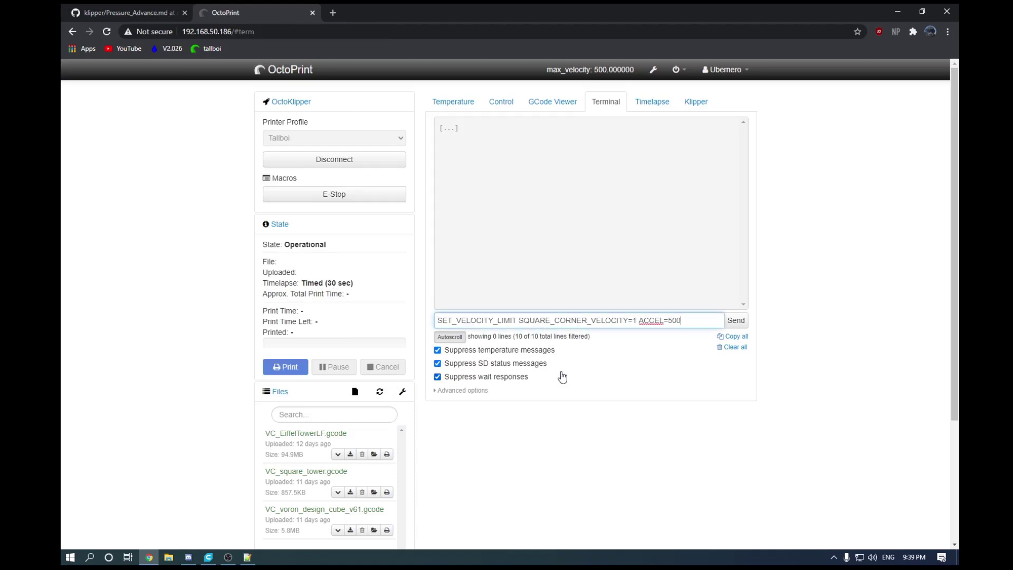
{"action": "key", "text": "Return"}
Step: Copy the direct-drive command TUNING_TOWER COMMAND=SET_PRESSURE_ADVANCE PARAMETER=ADVANCE START=0 FACTOR=.005 from the Klipper guide
{"action": "left_click", "coordinate": [132, 12]}
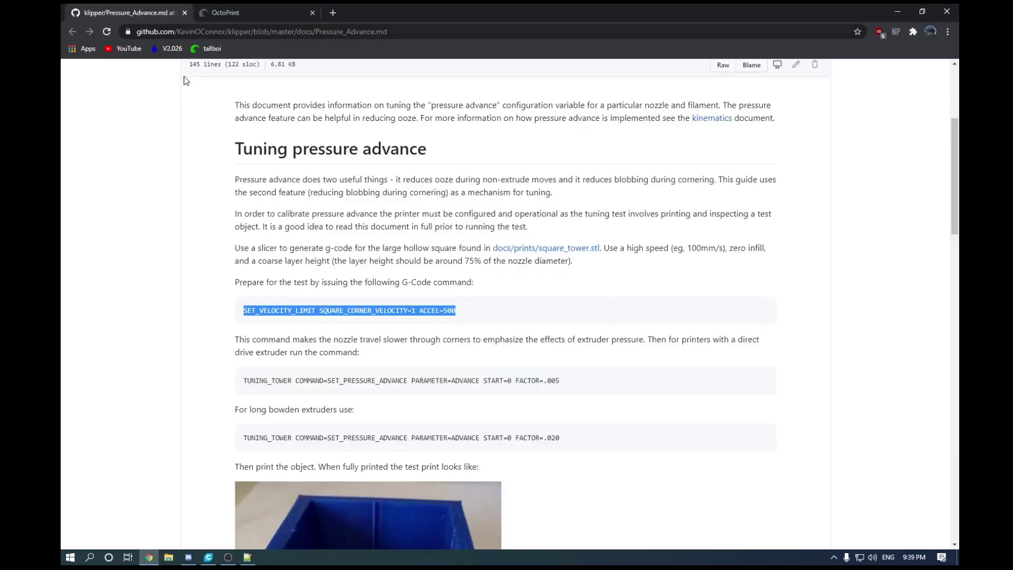
{"action": "scroll", "coordinate": [401, 285], "scroll_direction": "down", "scroll_amount": 2}
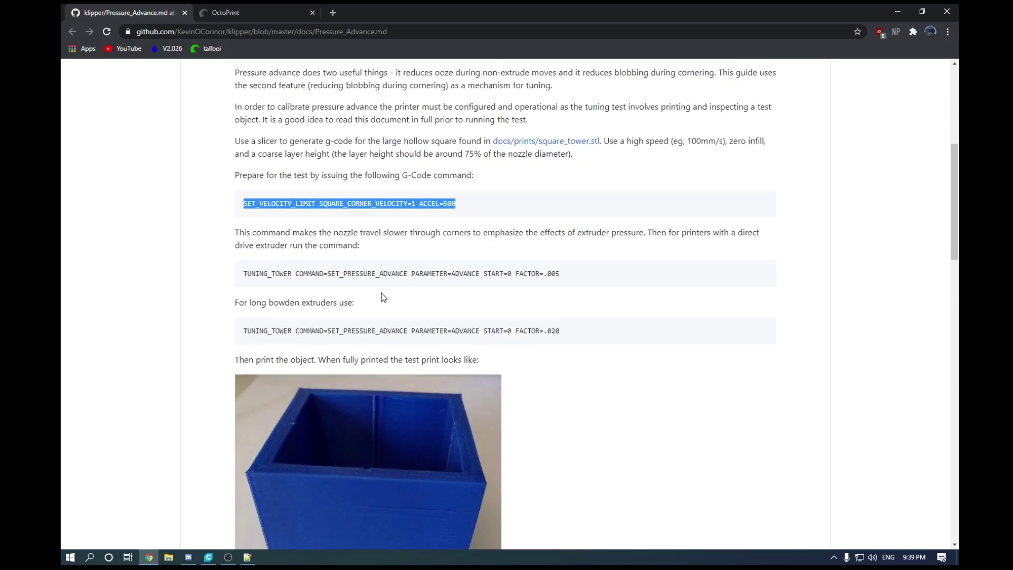
{"action": "scroll", "coordinate": [395, 318], "scroll_direction": "down", "scroll_amount": 2}
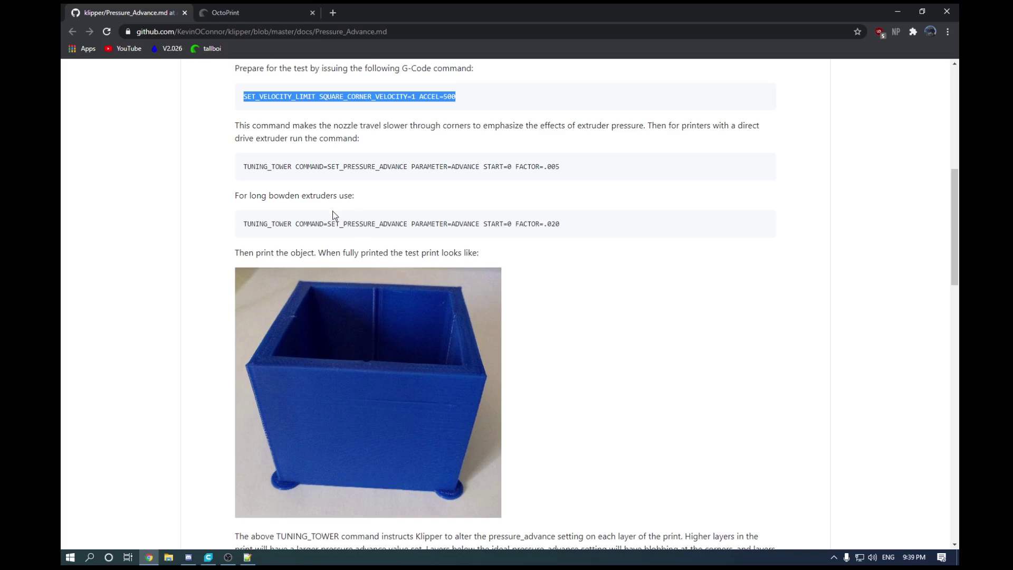
{"action": "left_click_drag", "start_coordinate": [561, 166], "coordinate": [227, 166]}
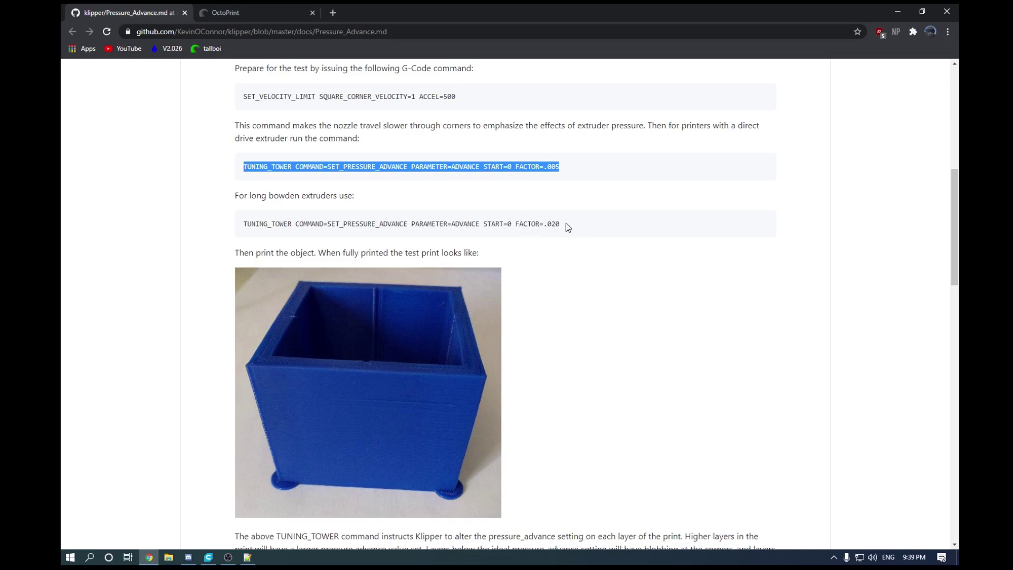
{"action": "left_click", "coordinate": [568, 163]}
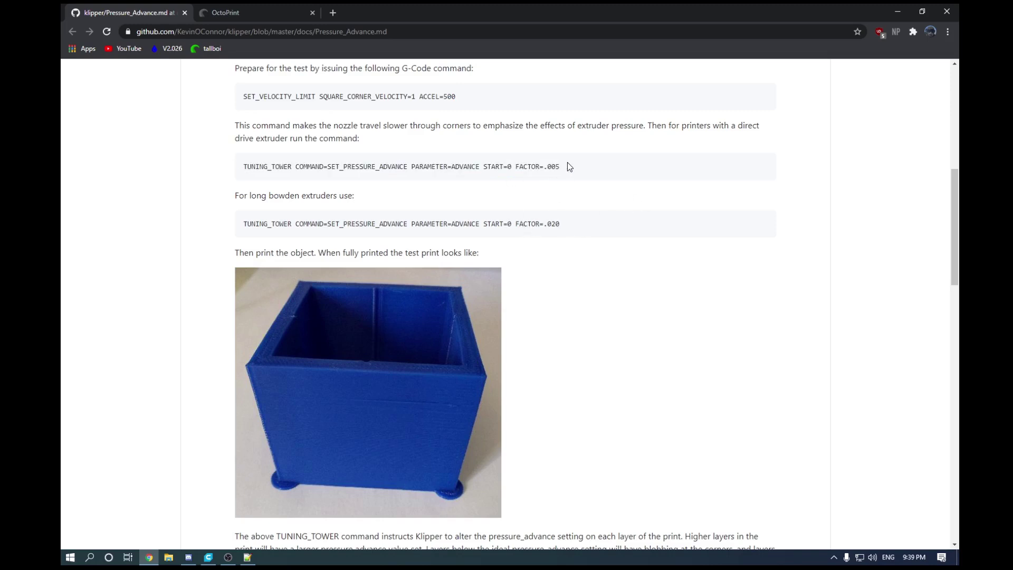
{"action": "left_click_drag", "start_coordinate": [566, 163], "coordinate": [230, 163]}
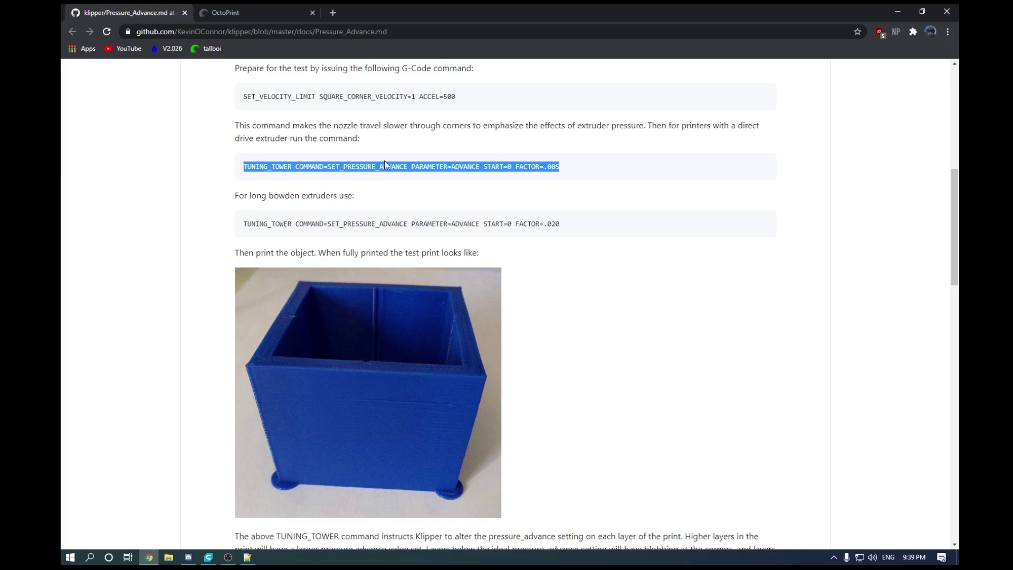
Step: Send TUNING_TOWER COMMAND=SET_PRESSURE_ADVANCE PARAMETER=ADVANCE START=0 FACTOR=.005 to the printer through OctoPrint's terminal
{"action": "key", "text": "ctrl+Tab"}
{"action": "left_click", "coordinate": [526, 319]}
{"action": "key", "text": "ctrl+v"}
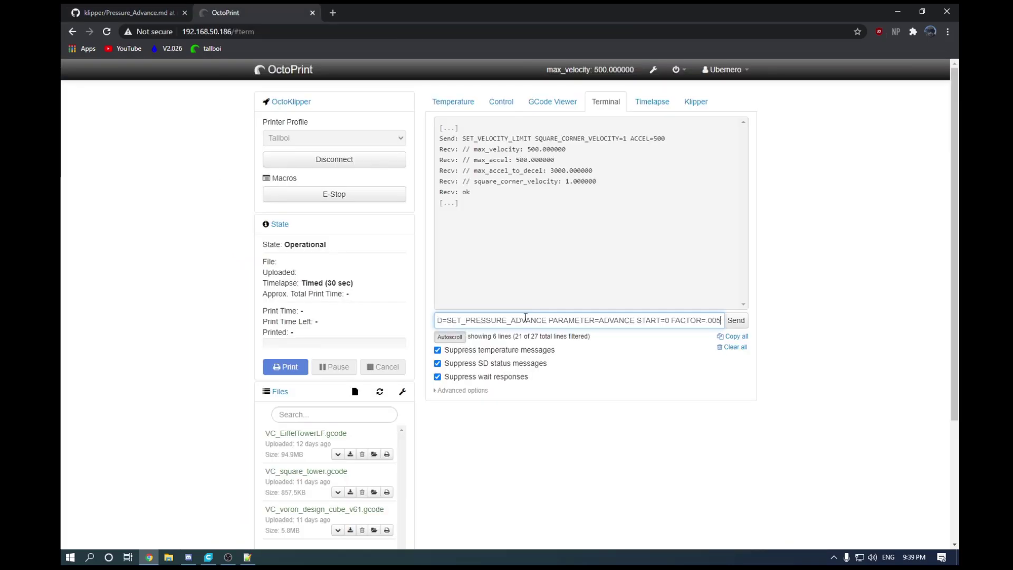
{"action": "key", "text": "Return"}
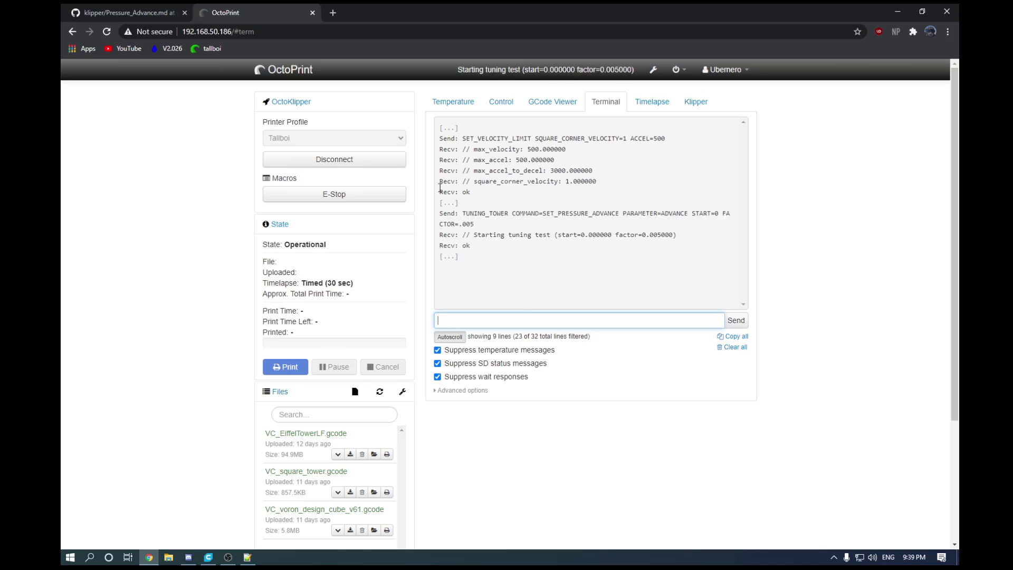
Step: Compare the direct-drive and long-bowden TUNING_TOWER commands in the guide, and check the printer temperatures in OctoPrint
{"action": "left_click", "coordinate": [135, 14]}
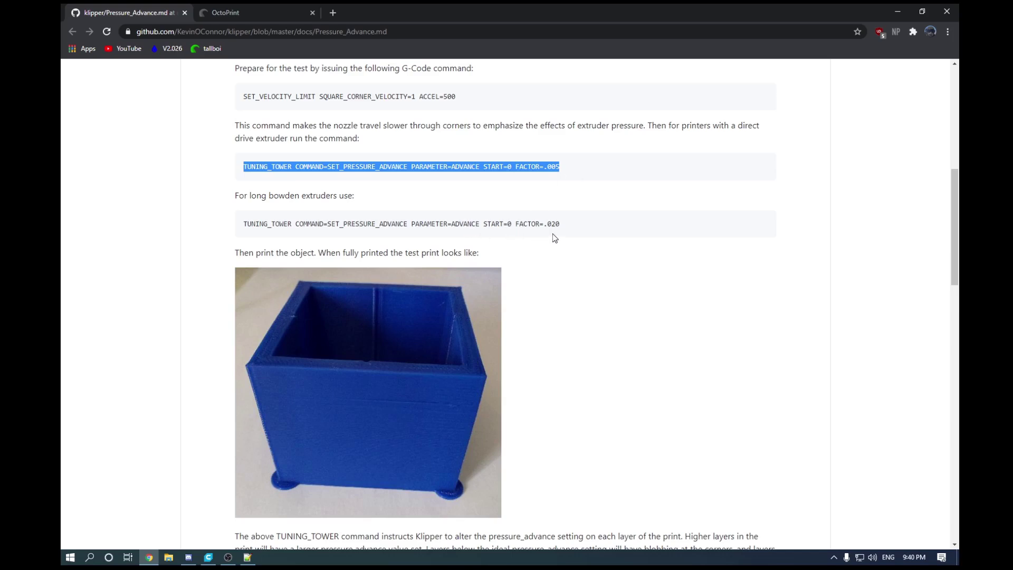
{"action": "left_click_drag", "start_coordinate": [559, 225], "coordinate": [551, 225]}
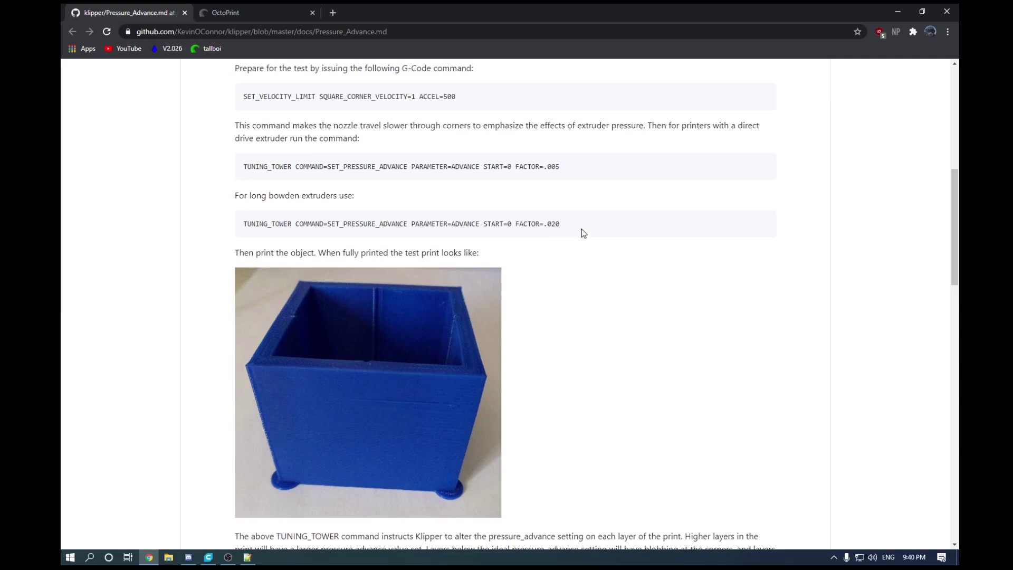
{"action": "triple_click", "coordinate": [568, 167]}
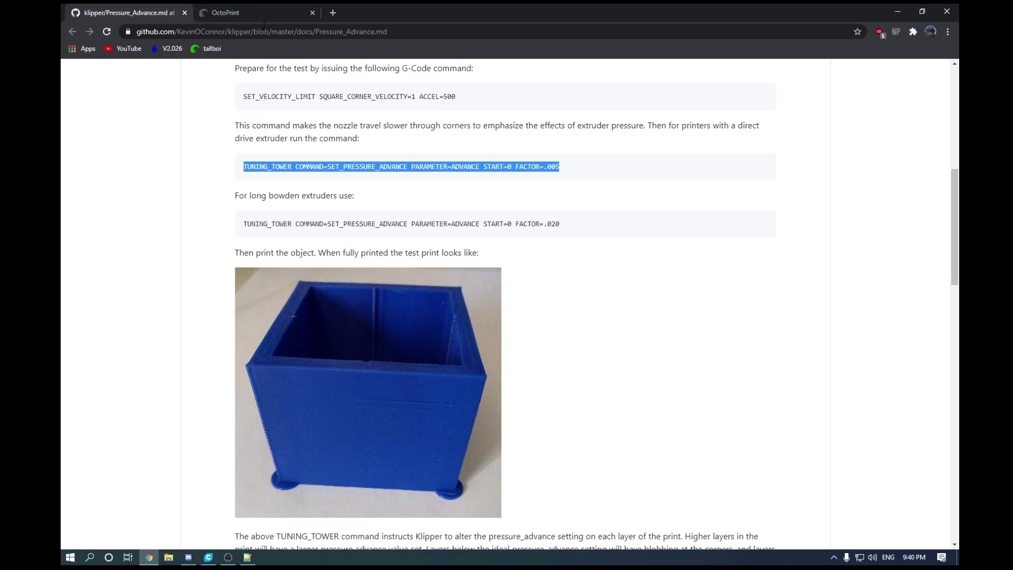
{"action": "left_click", "coordinate": [255, 15]}
{"action": "left_click", "coordinate": [452, 101]}
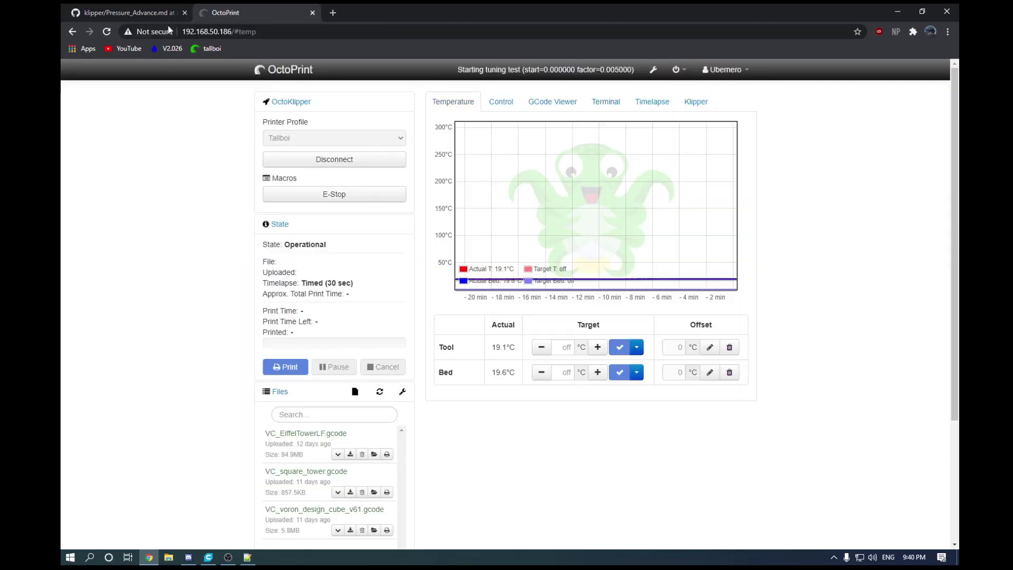
Step: Return to the guide's pressure_advance formula and bring up Calculator beside the text
{"action": "left_click", "coordinate": [138, 11]}
{"action": "scroll", "coordinate": [361, 258], "scroll_direction": "down", "scroll_amount": 2}
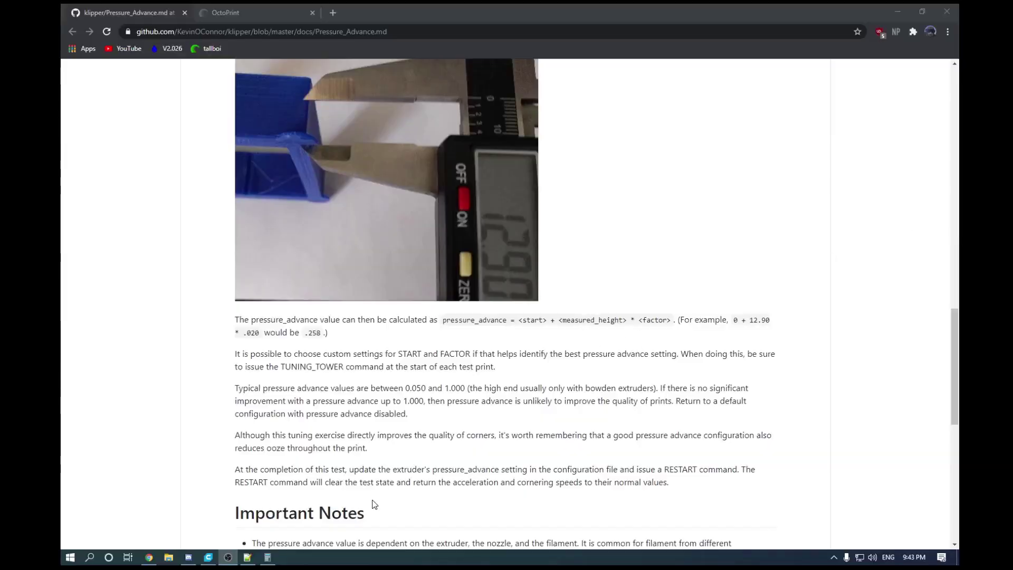
{"action": "left_click", "coordinate": [268, 557]}
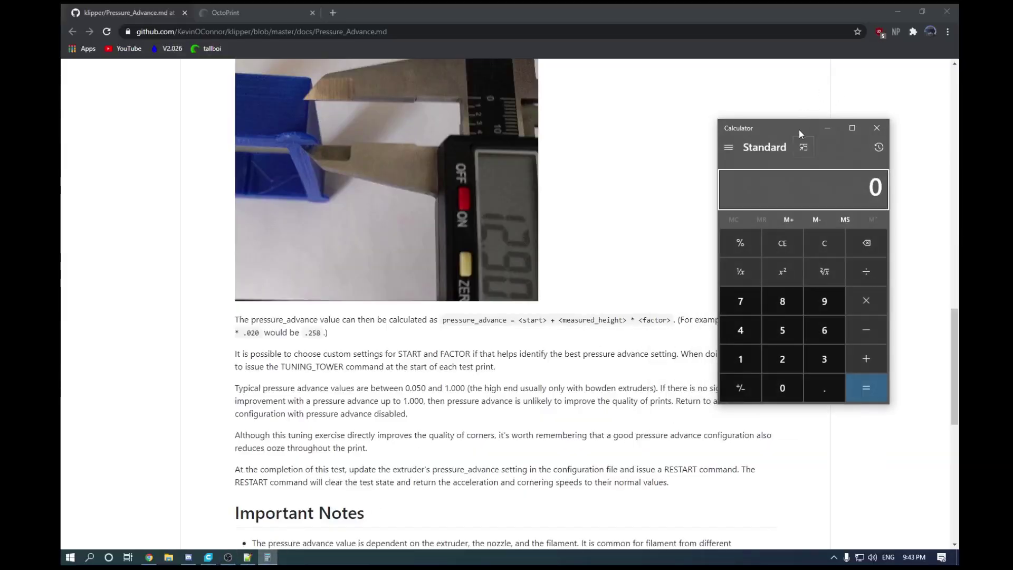
{"action": "left_click_drag", "start_coordinate": [798, 128], "coordinate": [853, 114]}
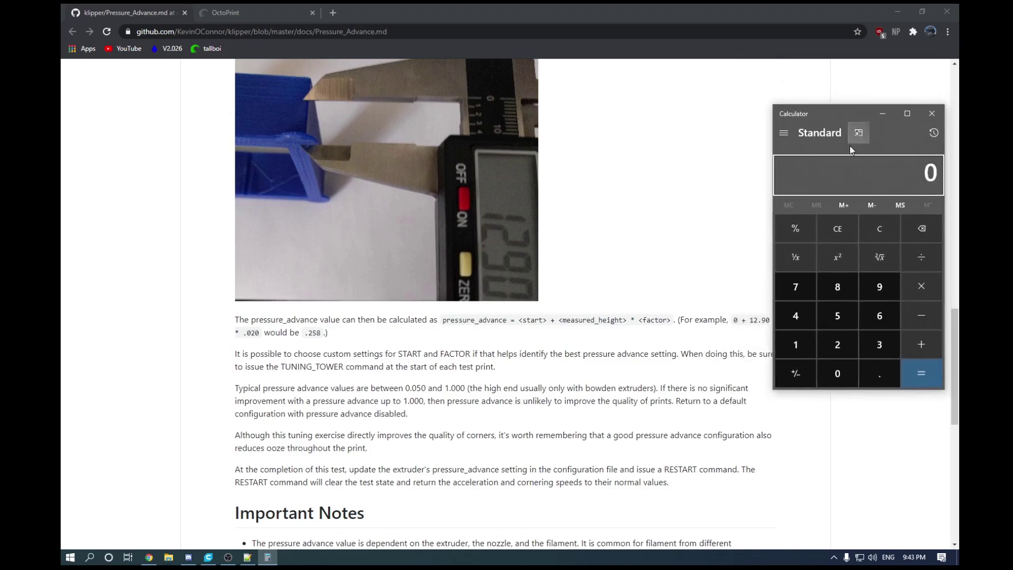
Step: Calculate the pressure advance value as 0 + 19.7 × 0.005 in Calculator
{"action": "left_click", "coordinate": [840, 375]}
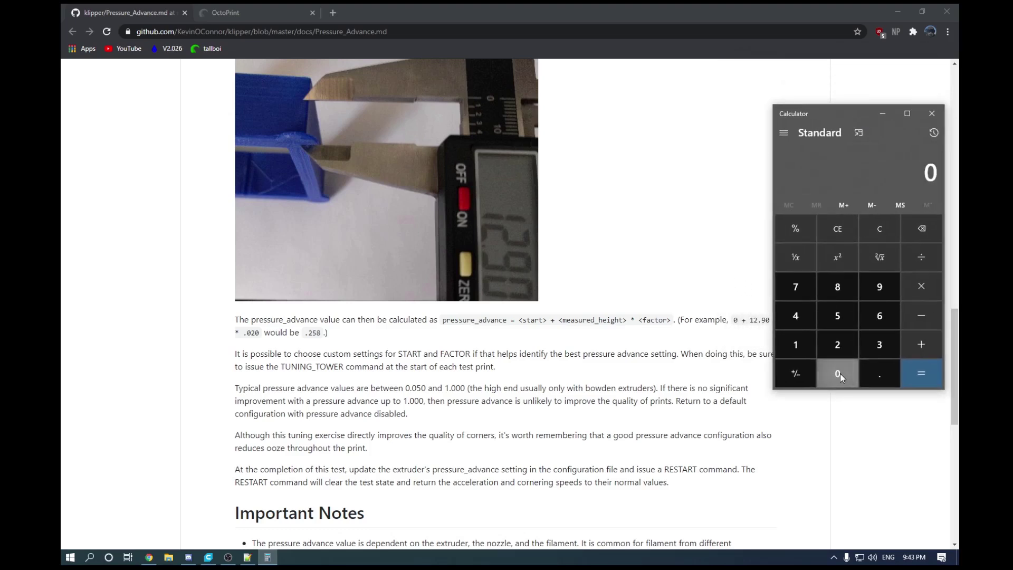
{"action": "left_click", "coordinate": [919, 351]}
{"action": "left_click", "coordinate": [789, 349]}
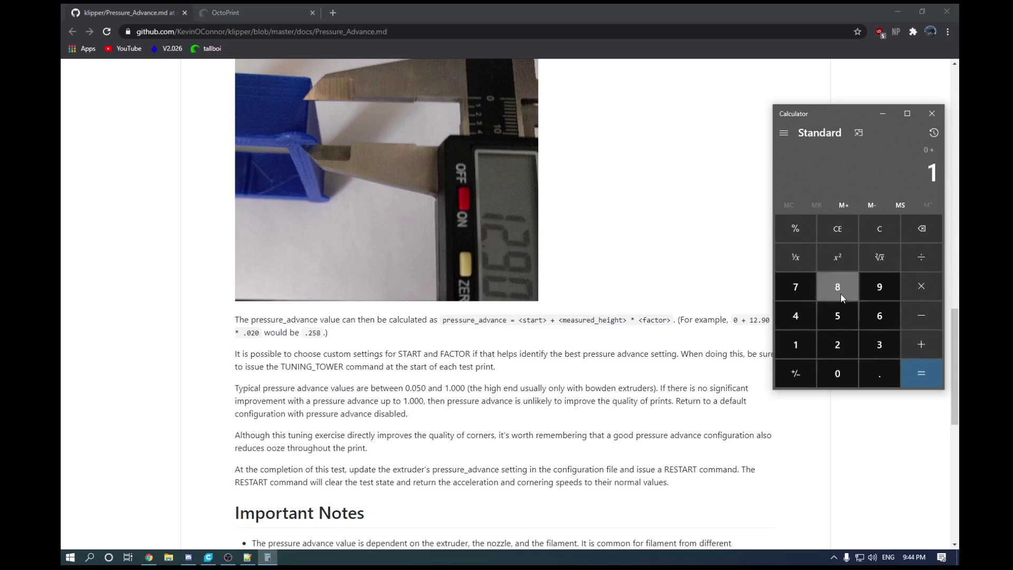
{"action": "left_click", "coordinate": [871, 288]}
{"action": "left_click", "coordinate": [880, 373]}
{"action": "left_click", "coordinate": [803, 290]}
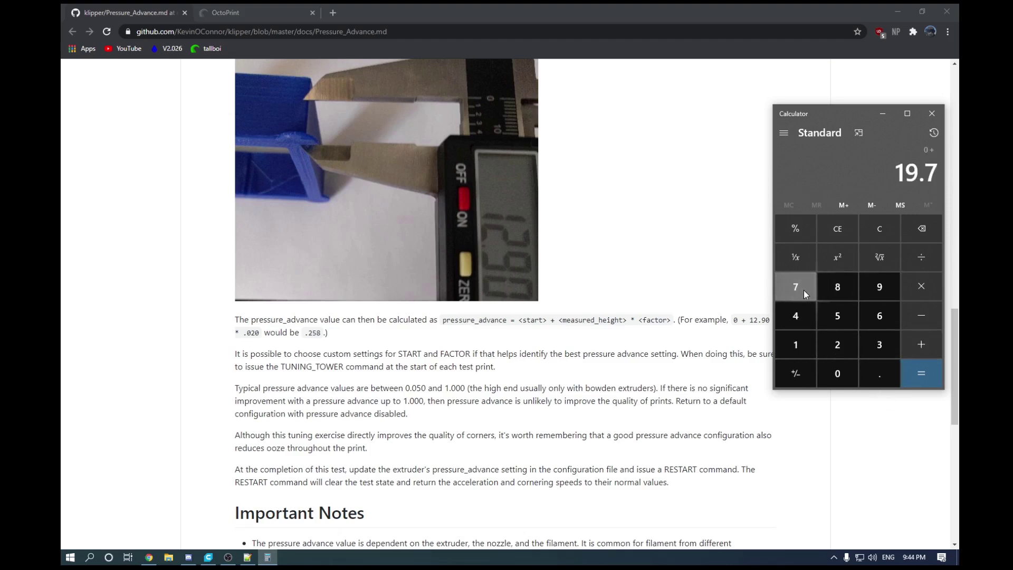
{"action": "left_click", "coordinate": [922, 289]}
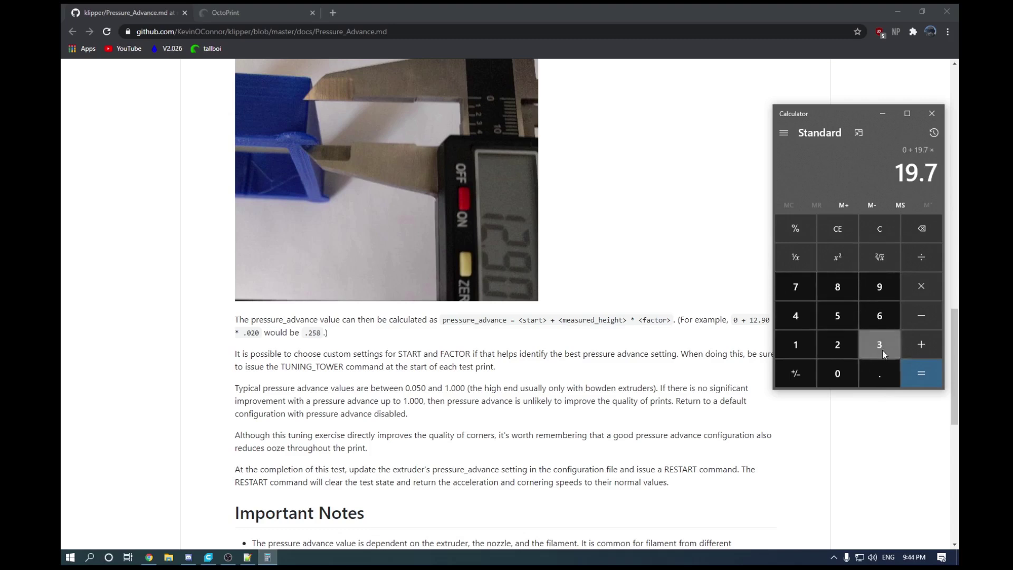
{"action": "left_click", "coordinate": [882, 364]}
{"action": "left_click", "coordinate": [827, 375]}
{"action": "left_click", "coordinate": [827, 375]}
{"action": "left_click", "coordinate": [827, 317]}
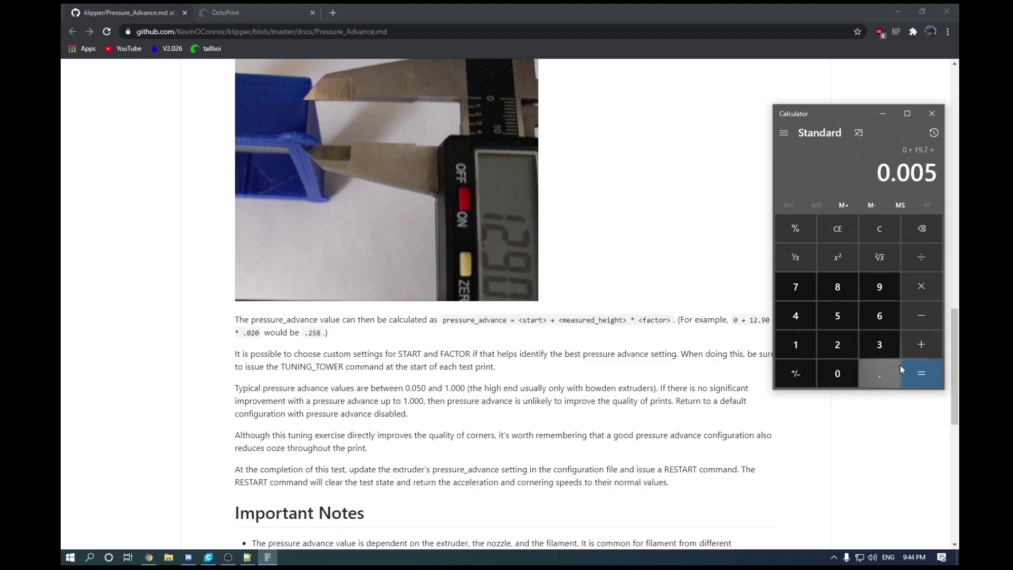
{"action": "left_click", "coordinate": [917, 367]}
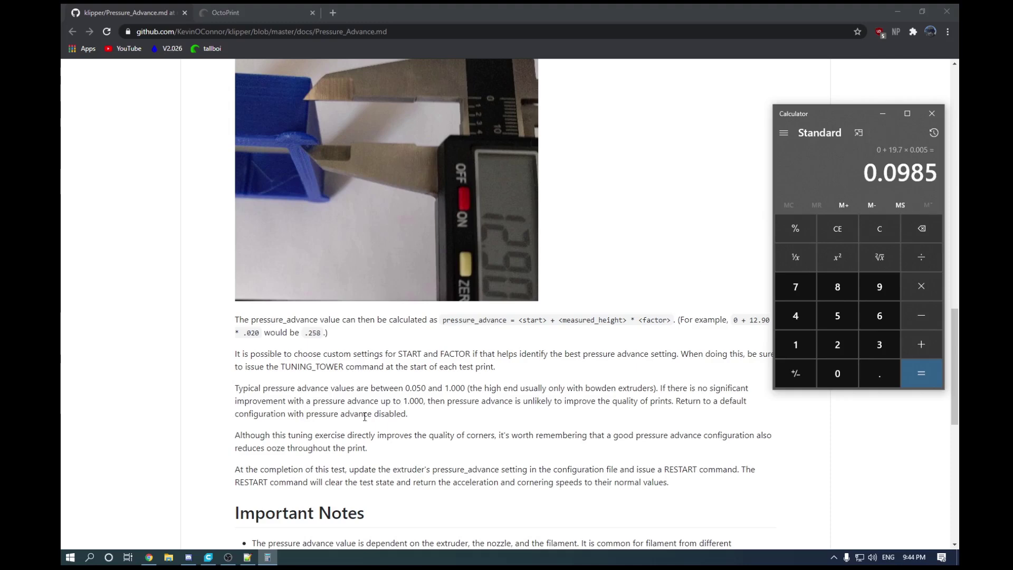
Step: Switch to printer.cfg in Notepad++ and set pressure_advance in the [extruder] section to the calculated 0.0985
{"action": "left_click", "coordinate": [247, 557]}
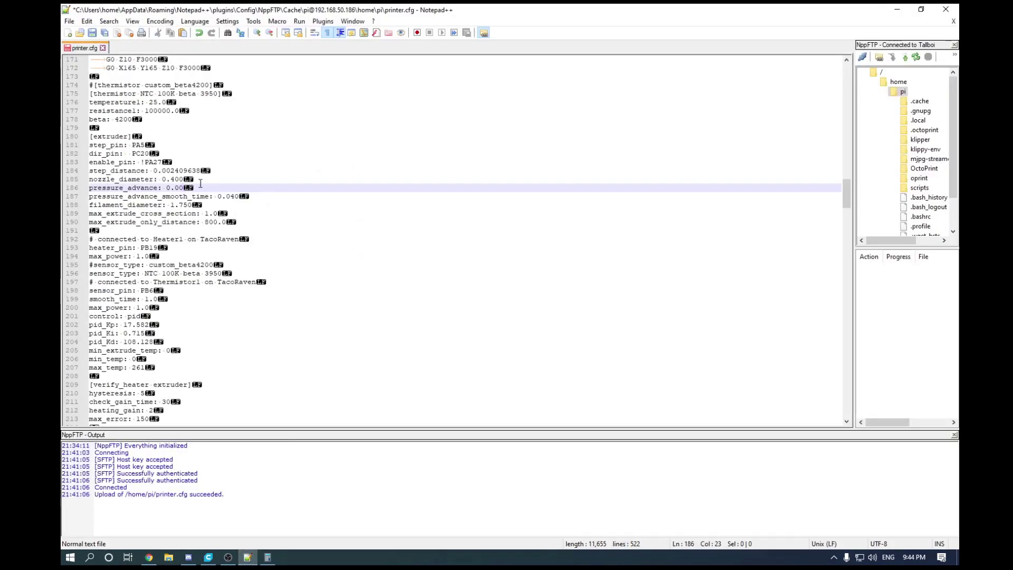
{"action": "left_click", "coordinate": [268, 557]}
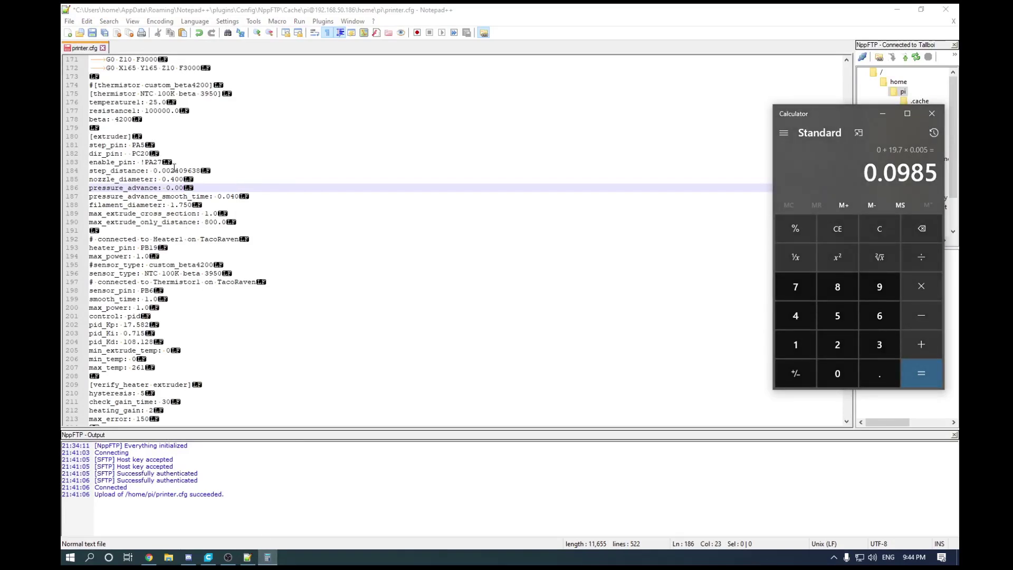
{"action": "key", "text": "alt+Tab"}
{"action": "key", "text": "BackSpace"}
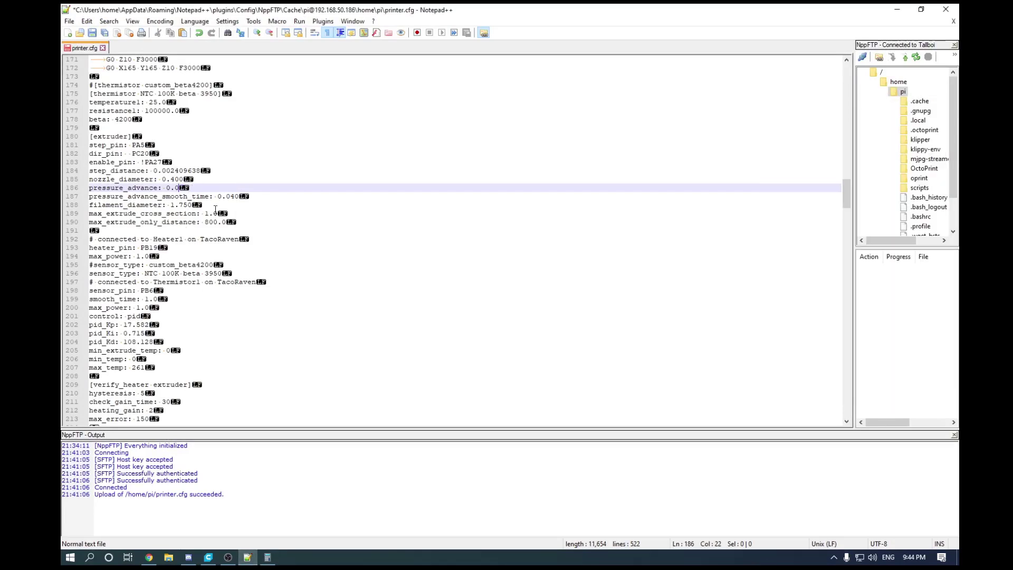
{"action": "left_click", "coordinate": [268, 560]}
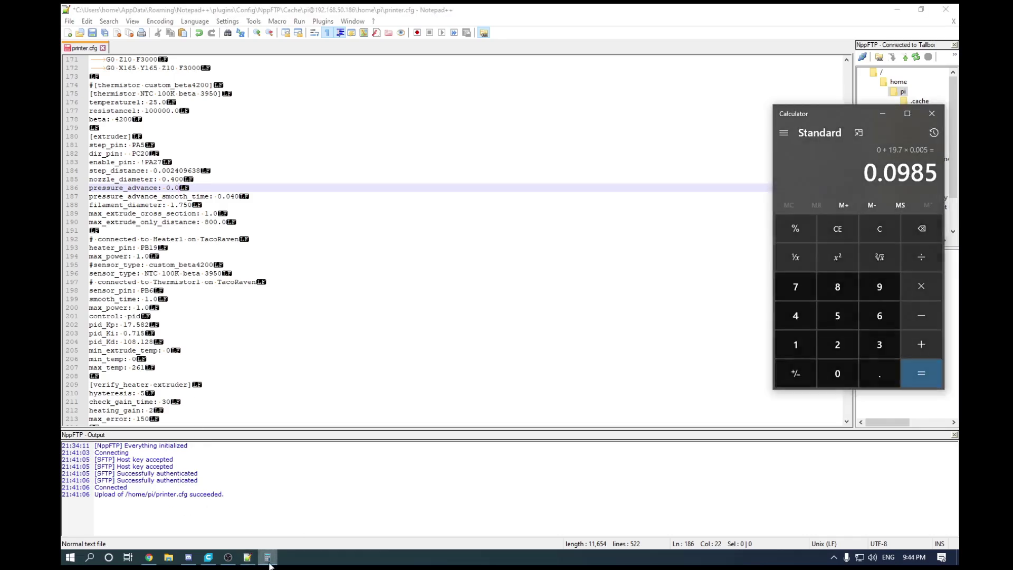
{"action": "double_click", "coordinate": [893, 176]}
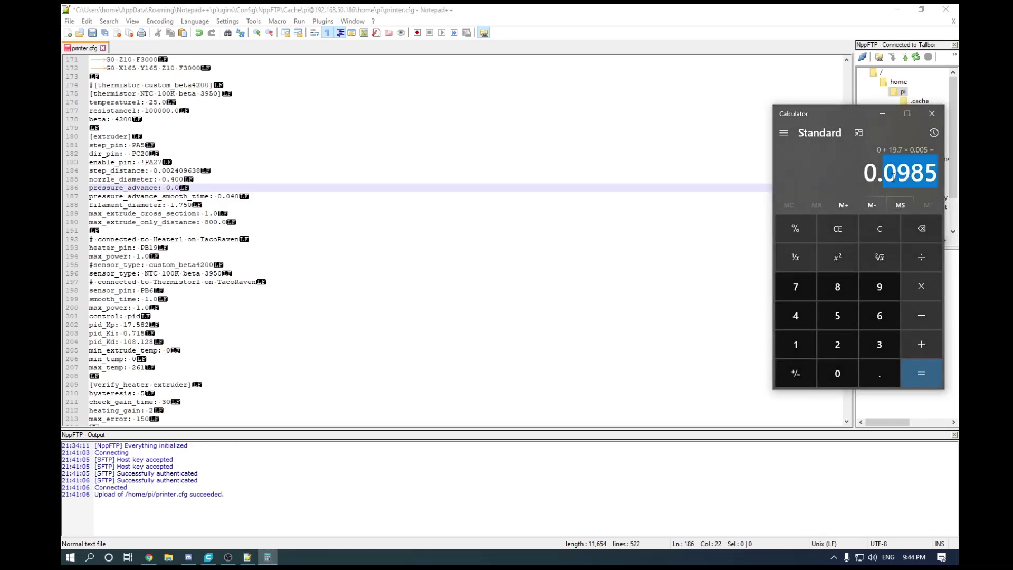
{"action": "left_click", "coordinate": [231, 185]}
{"action": "type", "text": "985"}
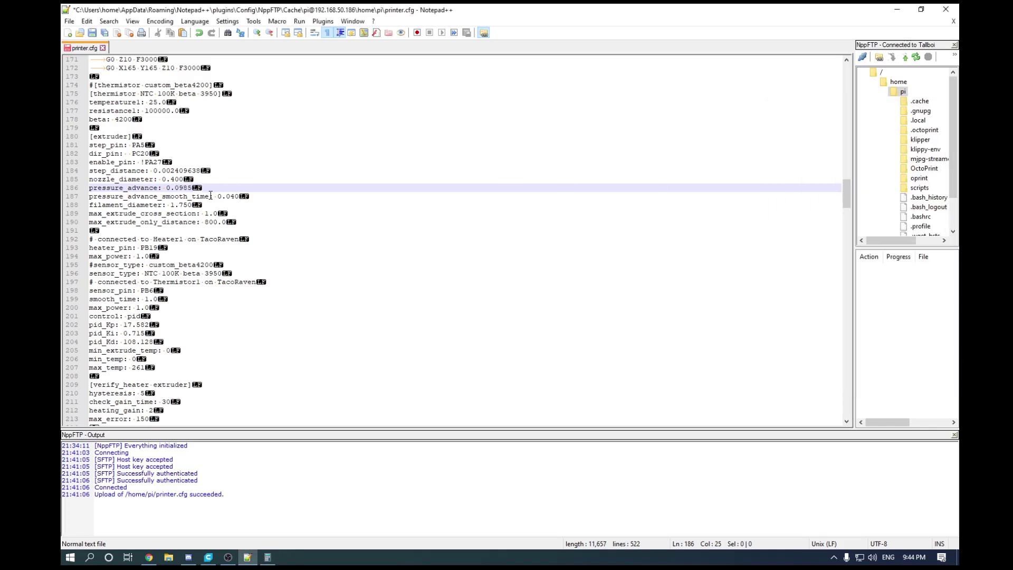
Step: Save the edited printer.cfg
{"action": "left_click", "coordinate": [69, 21]}
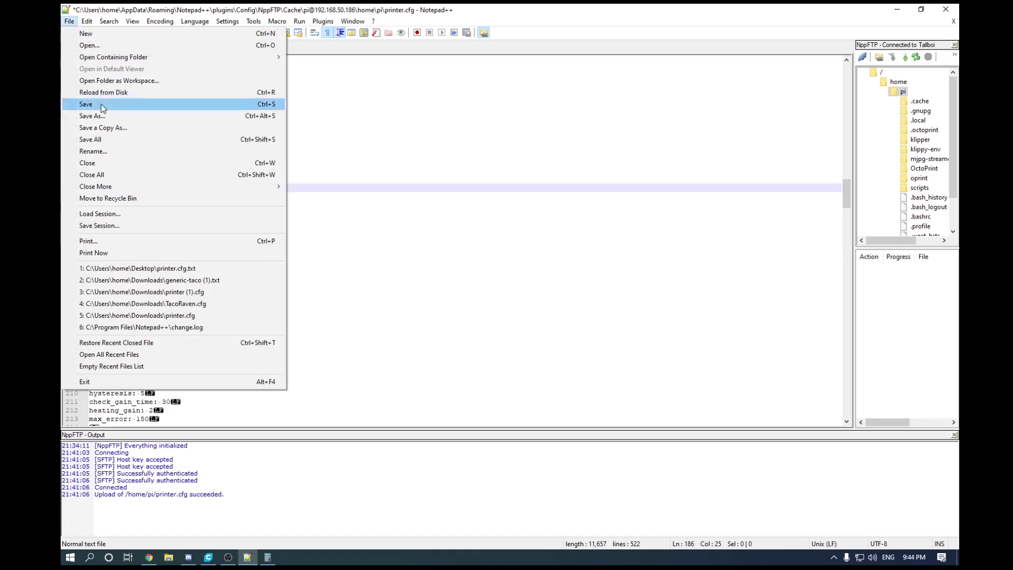